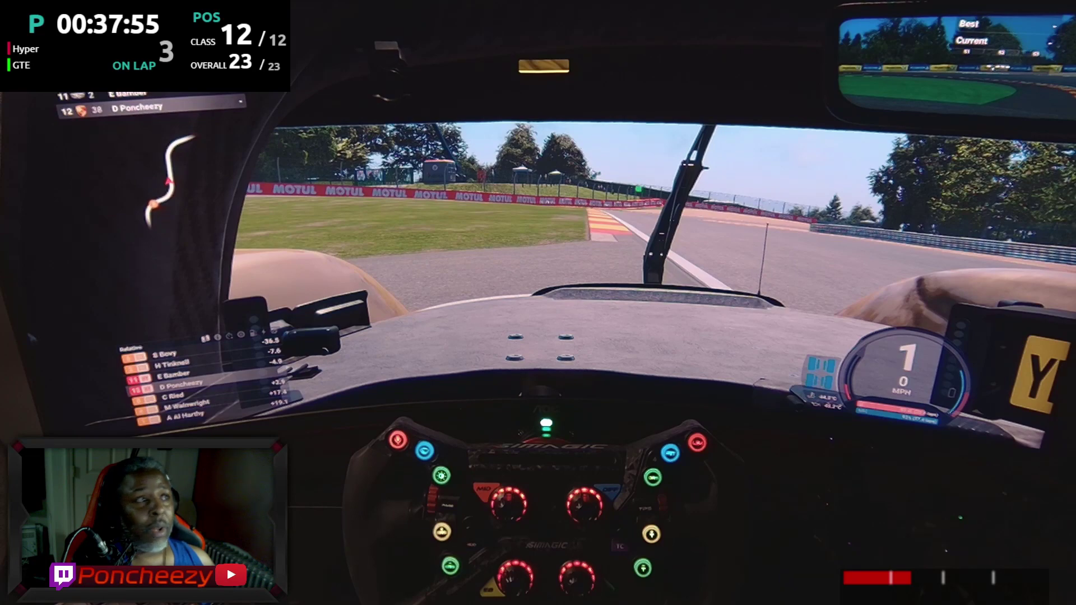
# Switch from the iRacing cockpit view to SimHub's LED effects window
pyautogui.hotkey('alt', 'Tab')
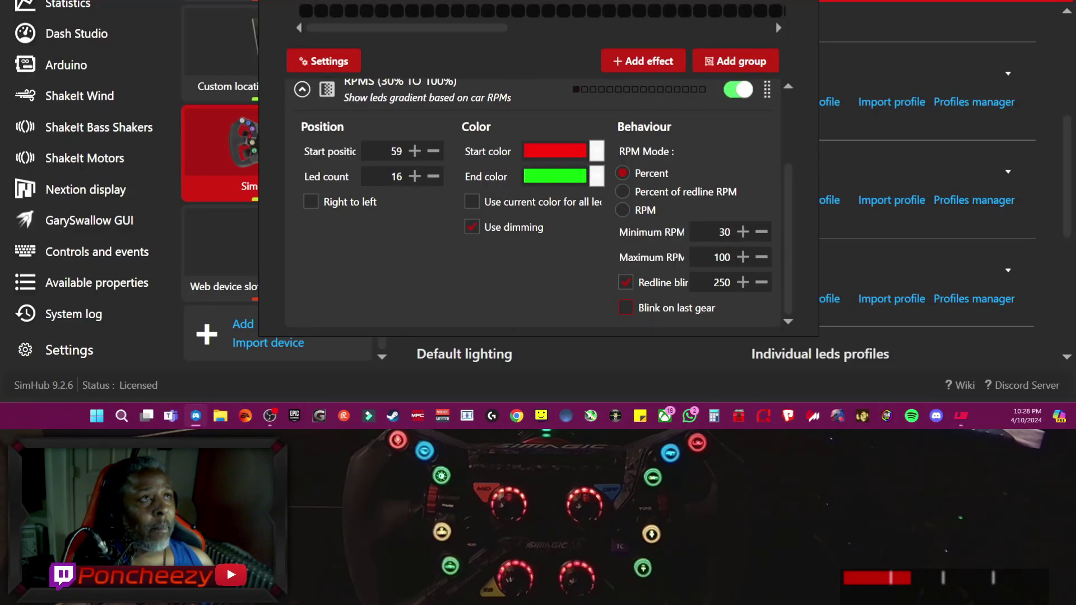
# Return to SimHub and open the Add effect catalog of LED effects
pyautogui.hotkey('alt', 'Tab')
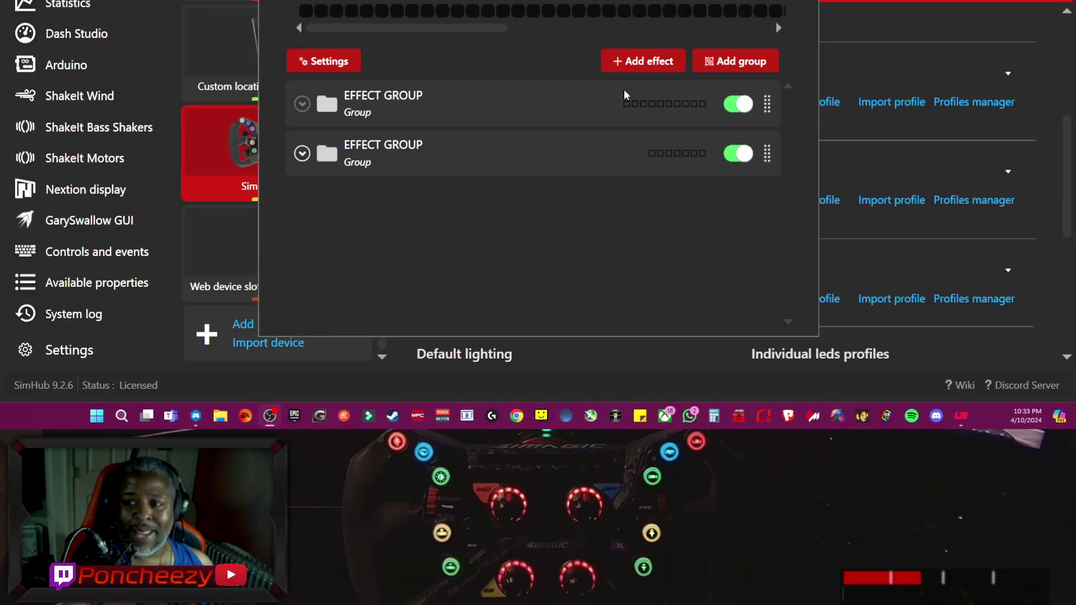
pyautogui.hotkey('alt', 'Tab')
pyautogui.click(643, 62)
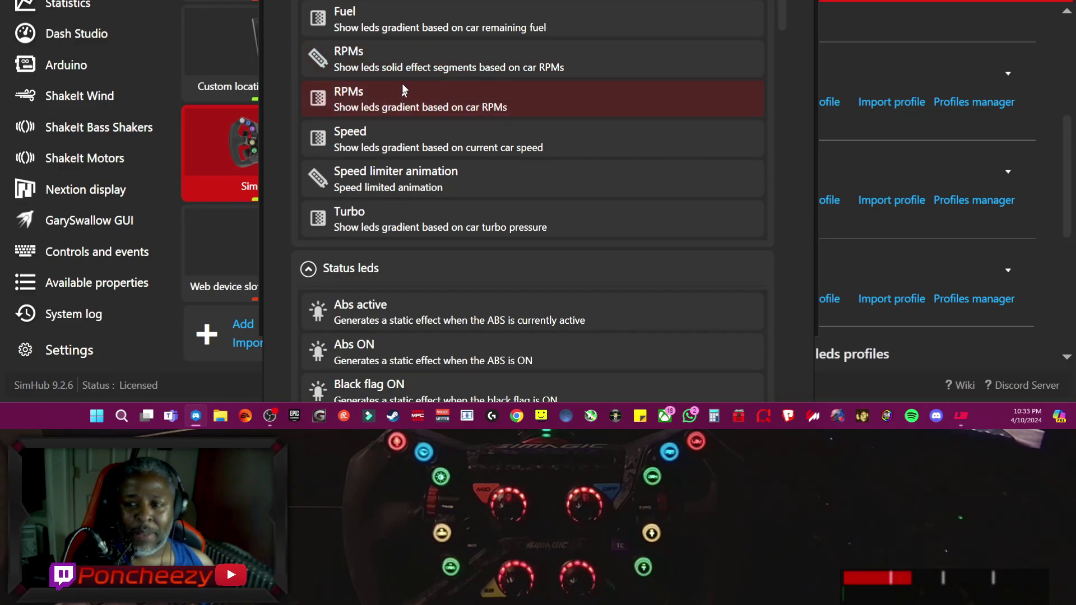
# Add an RPMs gradient effect with start colour red and end colour bright green
pyautogui.click(406, 106)
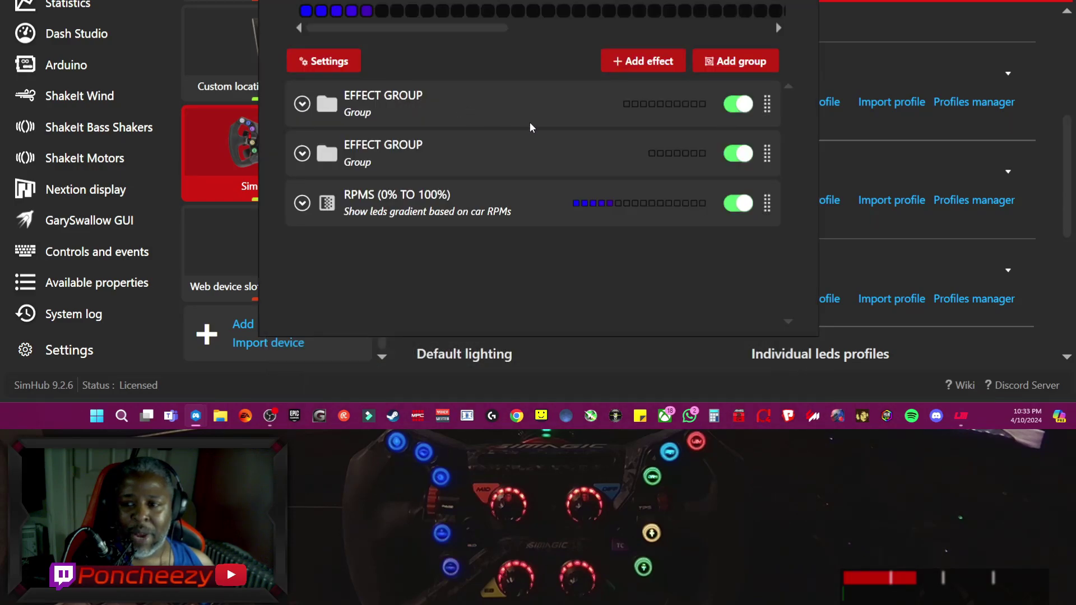
pyautogui.click(302, 203)
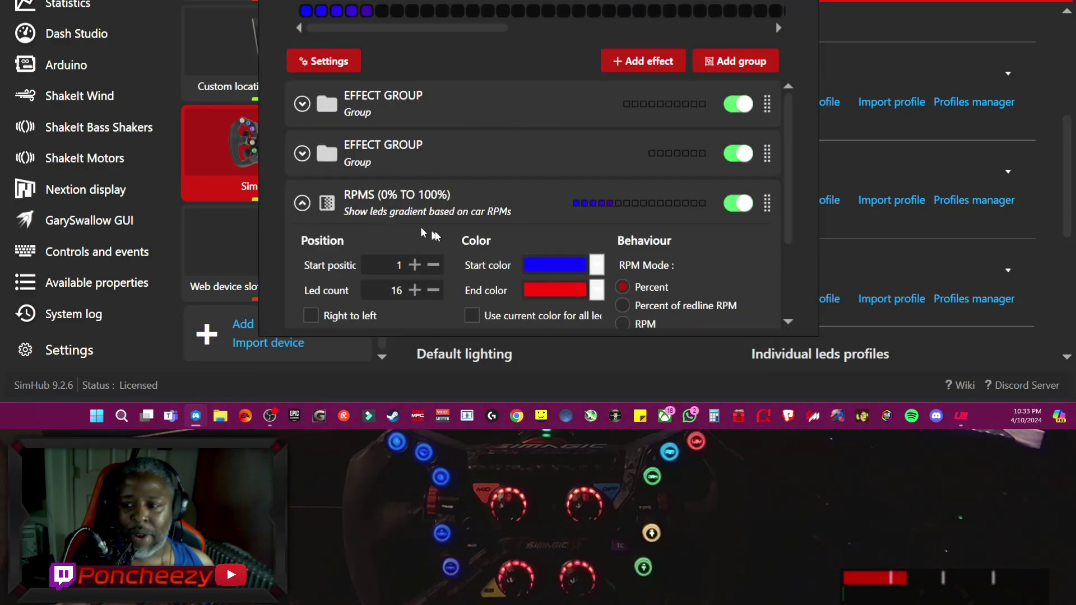
pyautogui.click(597, 272)
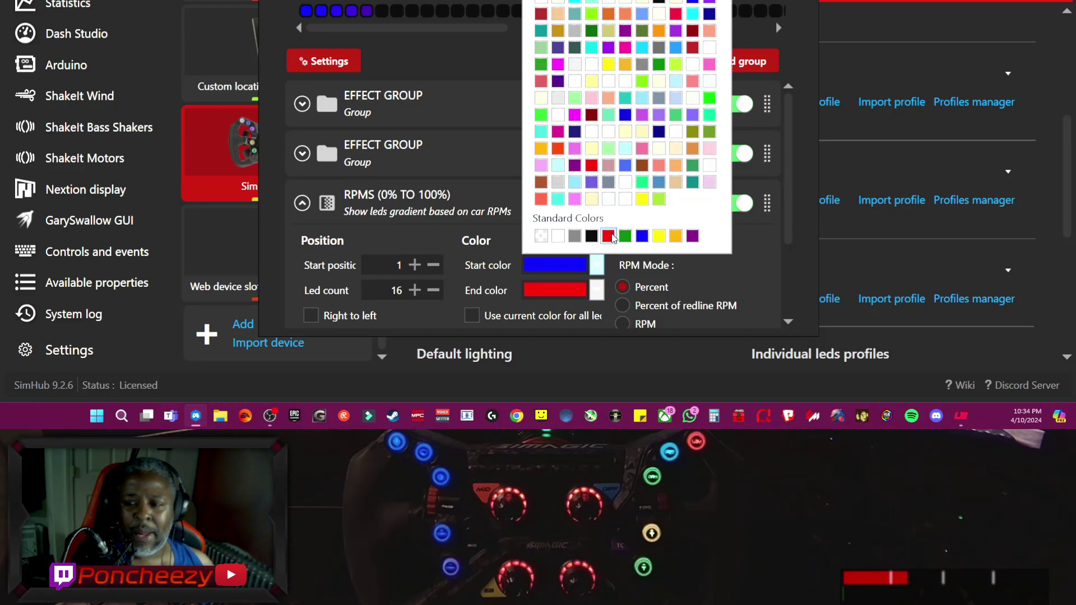
pyautogui.click(609, 236)
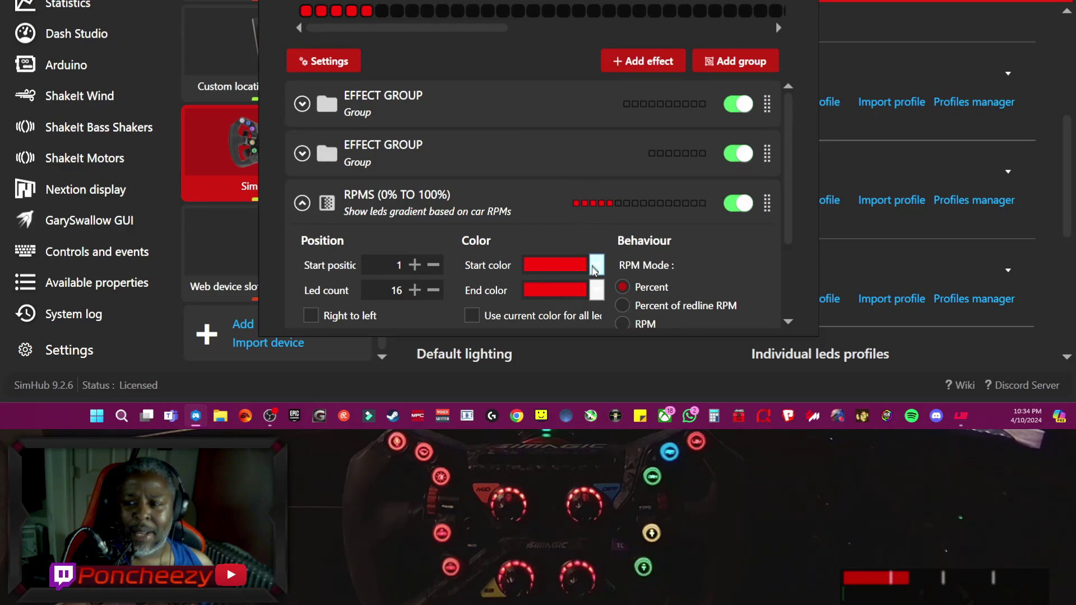
pyautogui.click(597, 290)
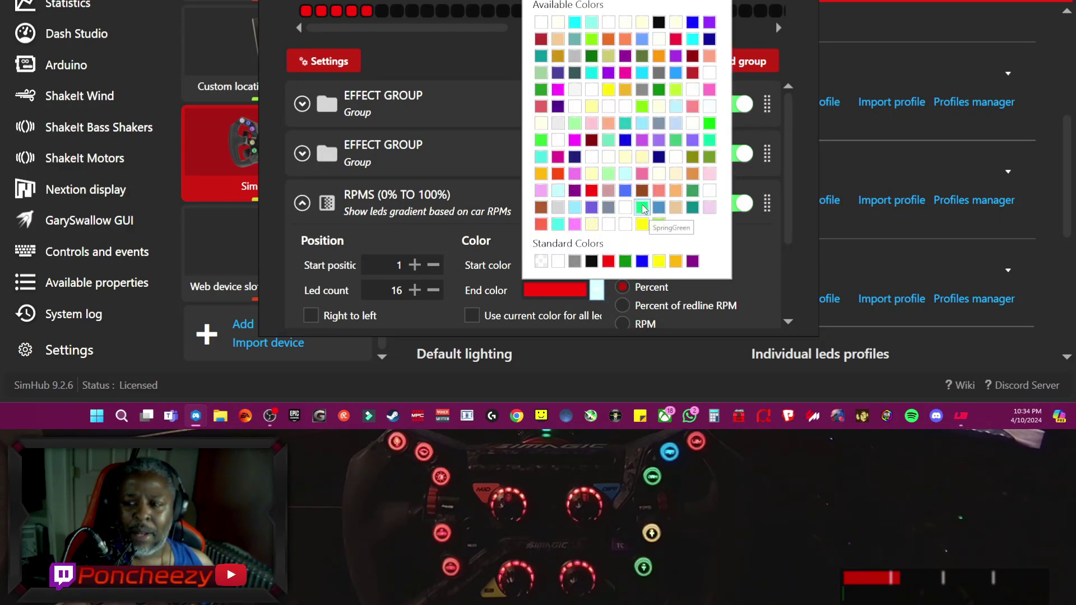
pyautogui.click(710, 123)
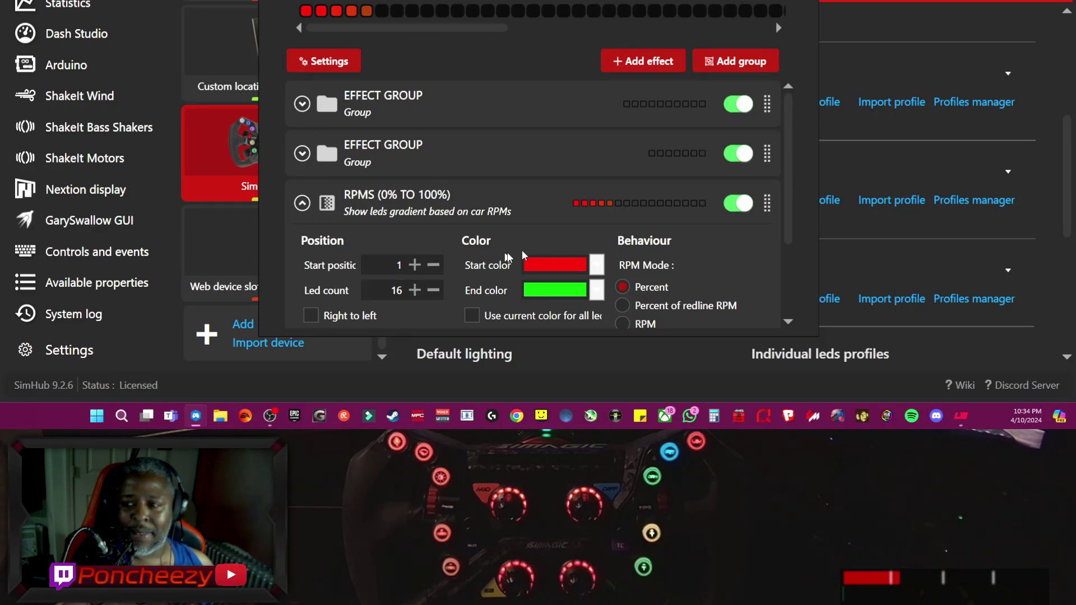
pyautogui.scroll(-3, 725, 274)
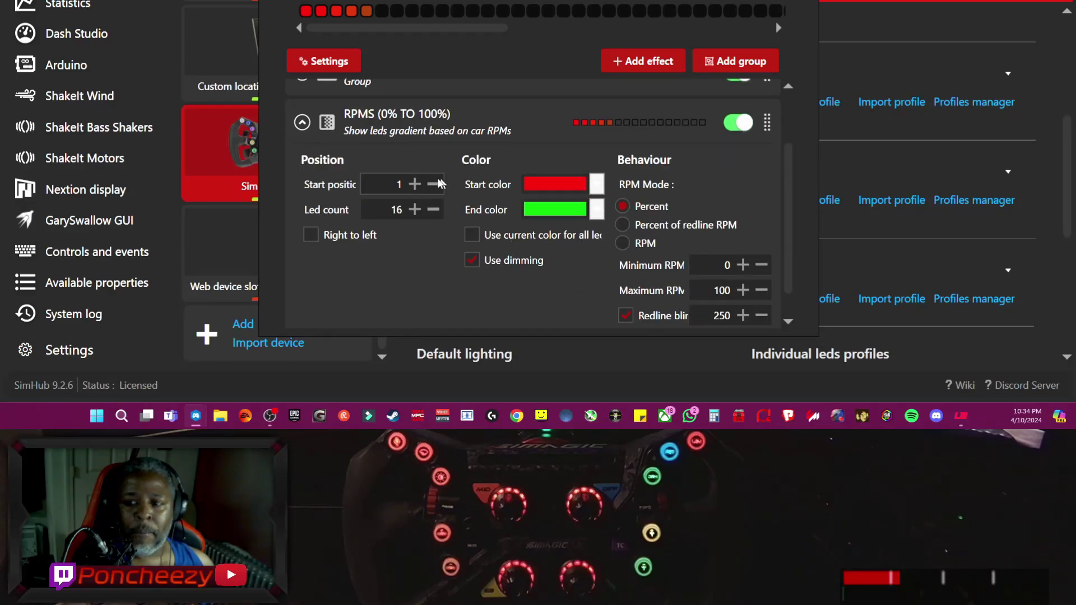
# Raise the RPMs gradient's start position to LED 59, keeping 16 LEDs
pyautogui.click(415, 187)
pyautogui.moveTo(415, 187); pyautogui.dragTo(413, 185)
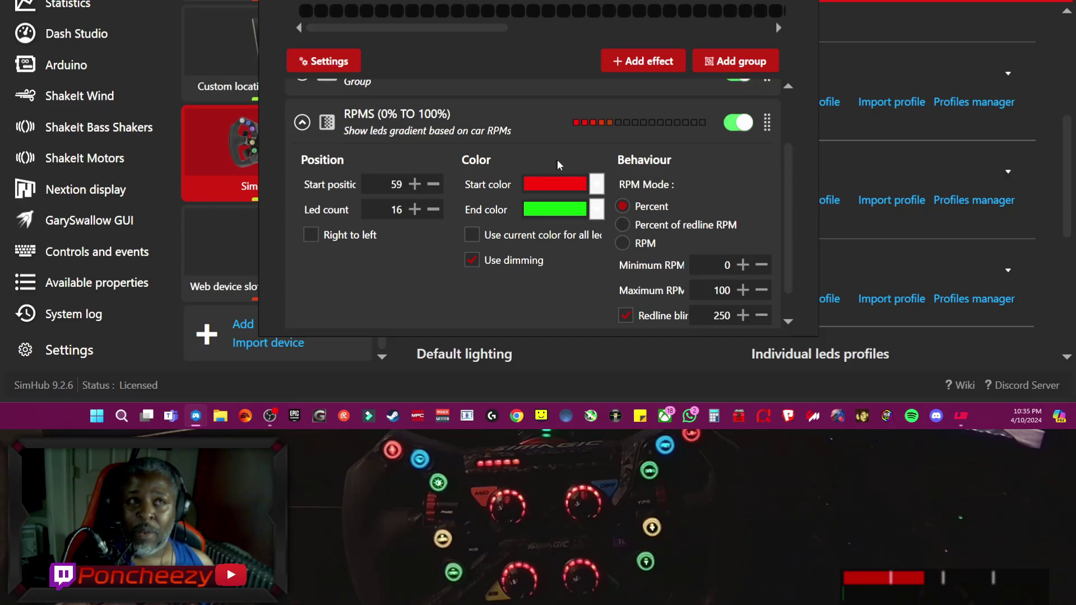
# Increase the RPMs gradient's minimum RPM to 32%
pyautogui.click(743, 264)
pyautogui.click(743, 264)
pyautogui.click(743, 265)
pyautogui.click(743, 265)
pyautogui.click(743, 264)
pyautogui.click(743, 264)
pyautogui.click(743, 264)
pyautogui.click(743, 264)
pyautogui.click(743, 264)
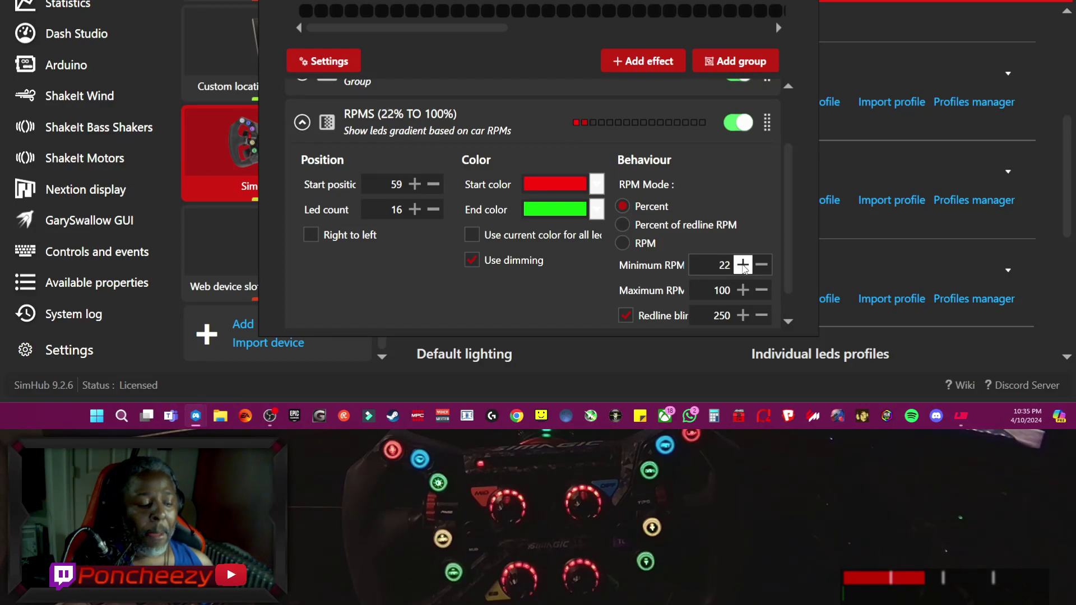
pyautogui.click(743, 264)
pyautogui.click(743, 265)
pyautogui.click(743, 265)
pyautogui.click(743, 264)
pyautogui.click(744, 265)
pyautogui.click(744, 265)
pyautogui.click(743, 264)
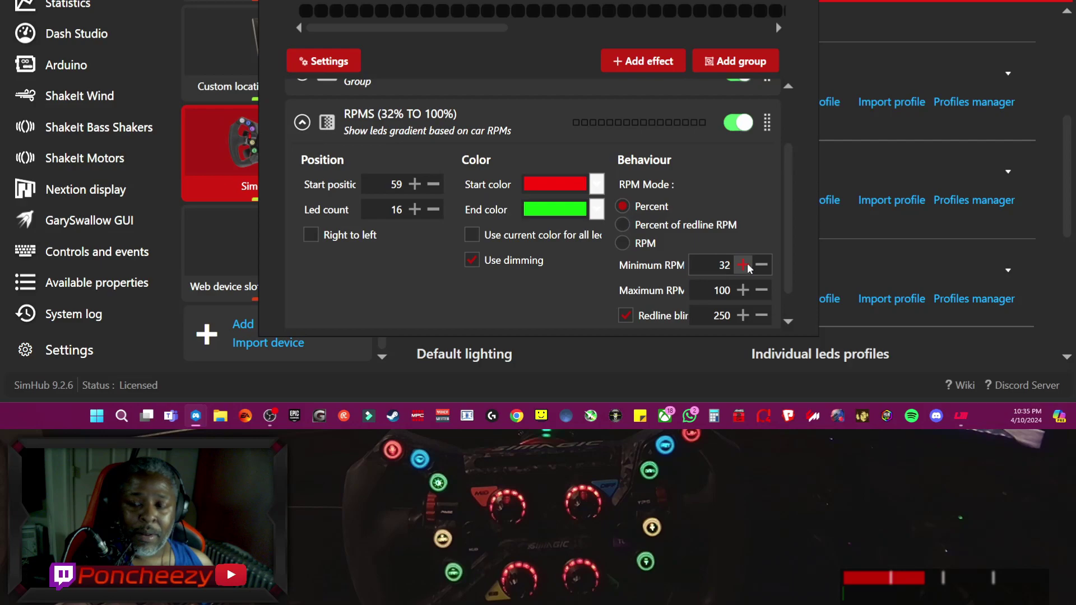
pyautogui.click(761, 265)
pyautogui.click(761, 264)
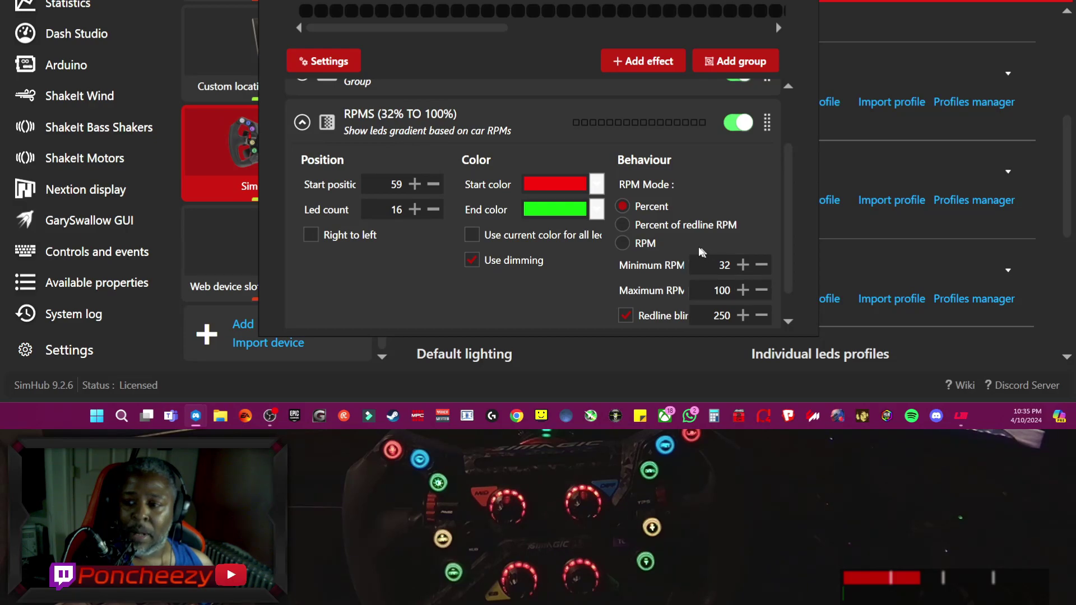
# Switch the RPM mode back to plain Percent, keeping the 32–100% range
pyautogui.click(626, 207)
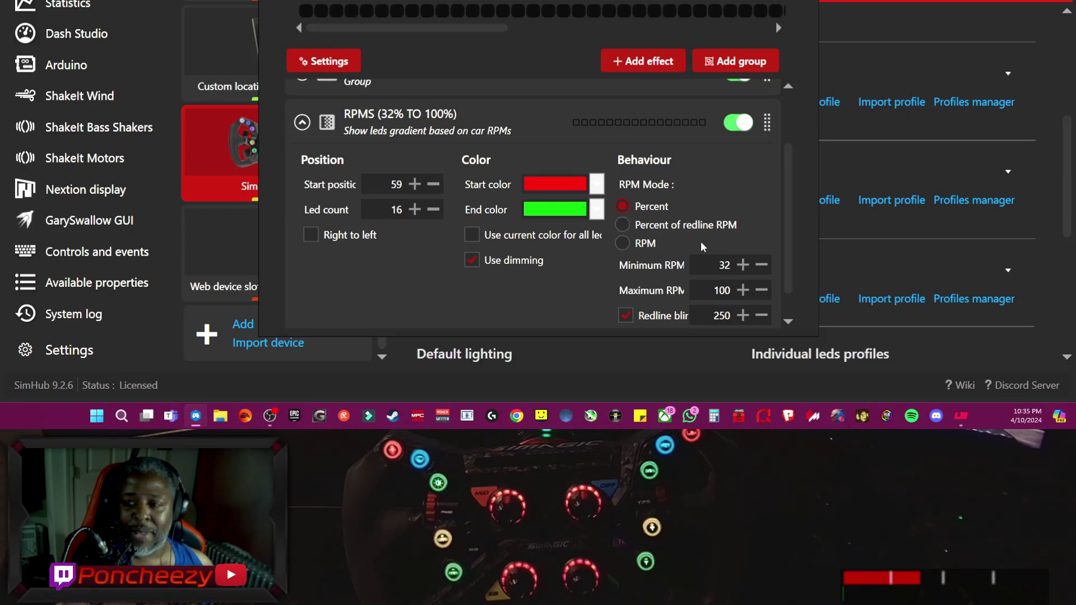
pyautogui.scroll(-1, 700, 187)
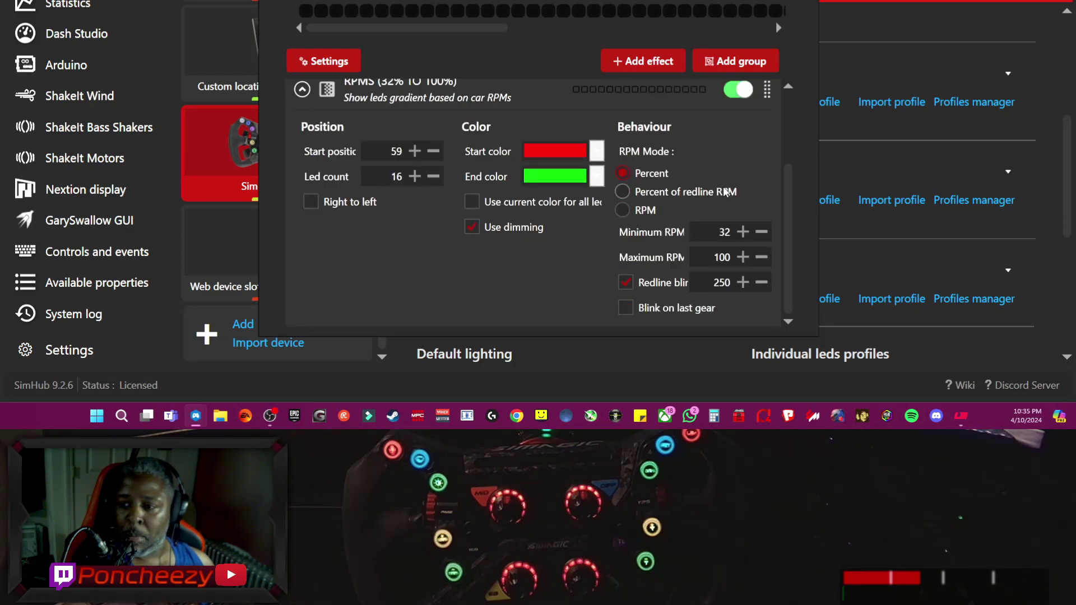